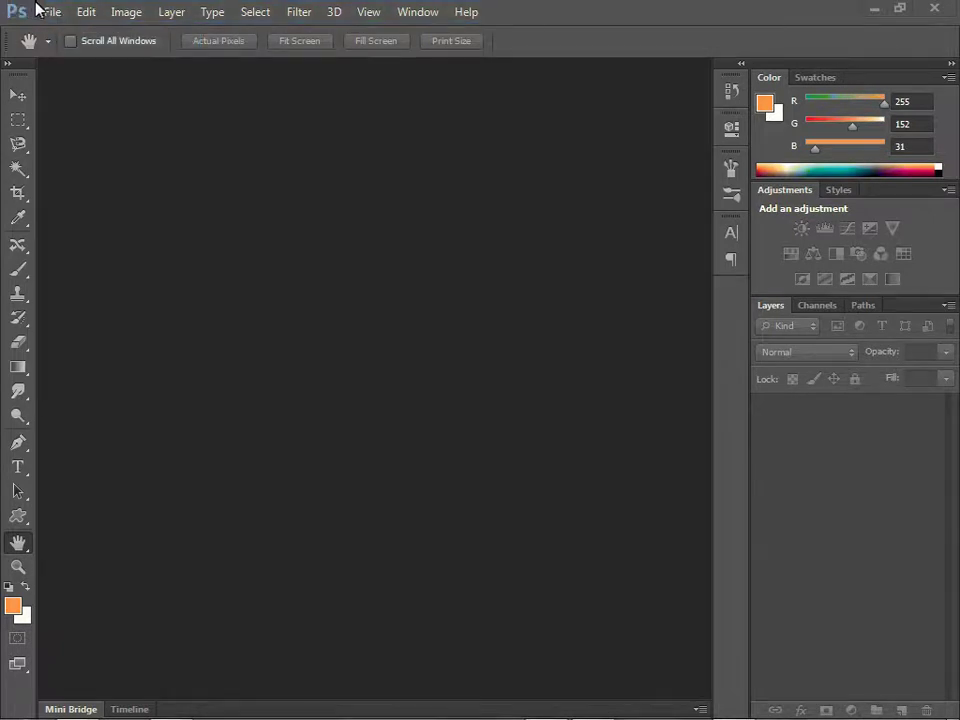
- Open the File > New dialog, nudge it upward, and place the cursor in Width
click(55, 13)
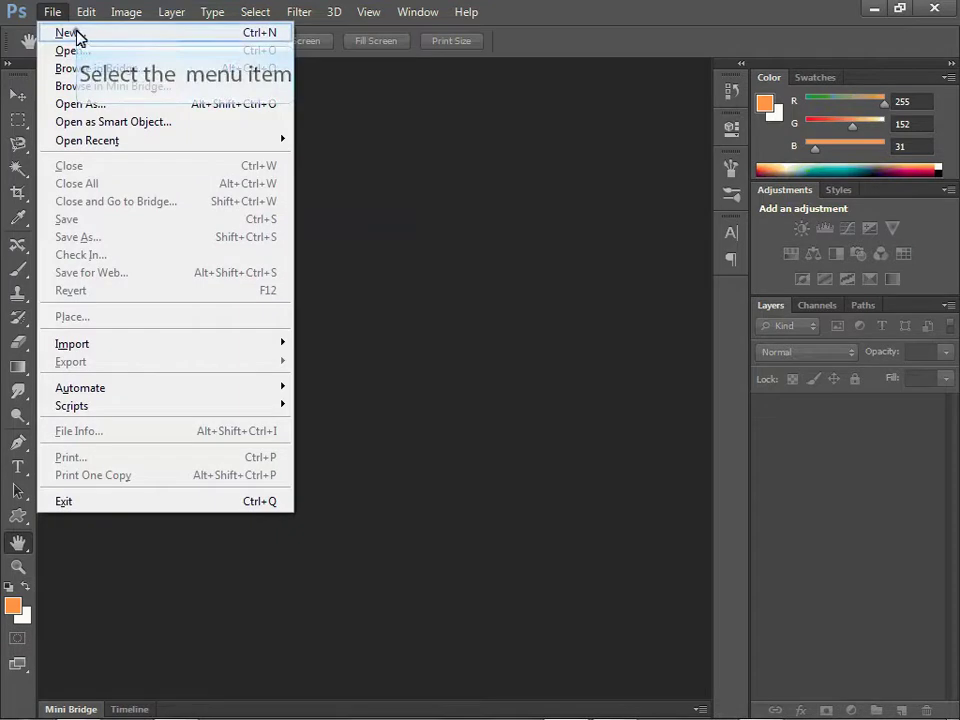
click(78, 34)
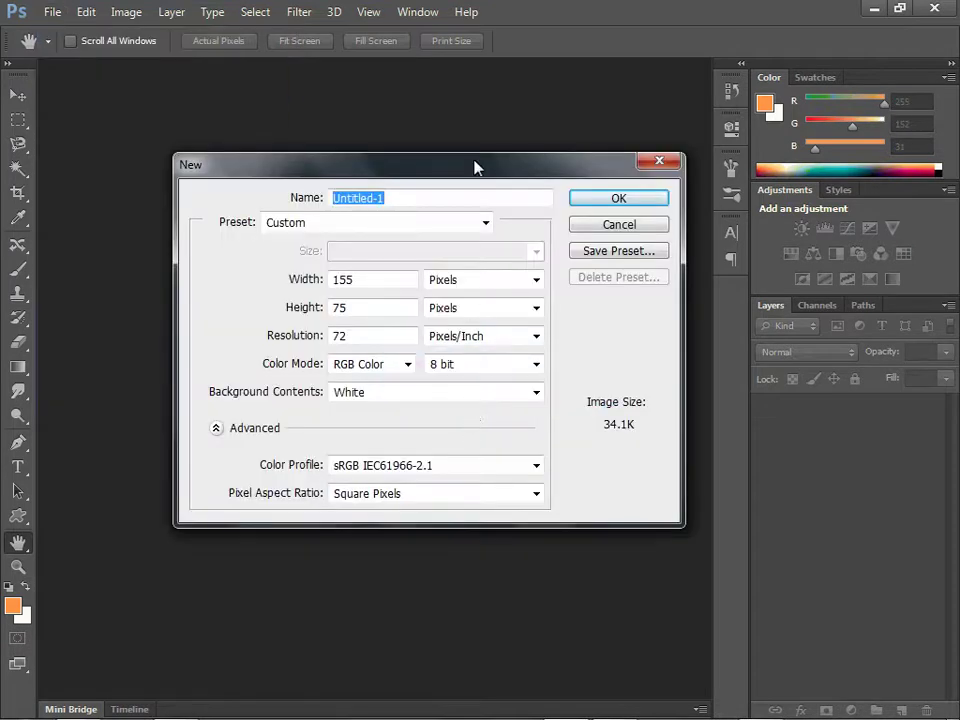
drag(476, 166, 422, 143)
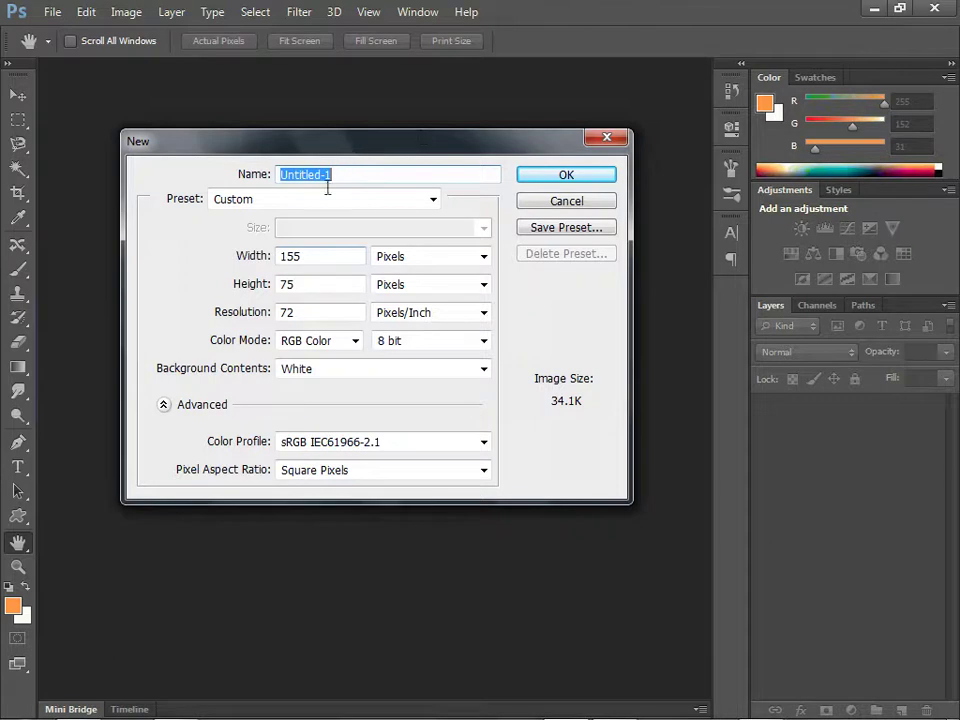
click(238, 258)
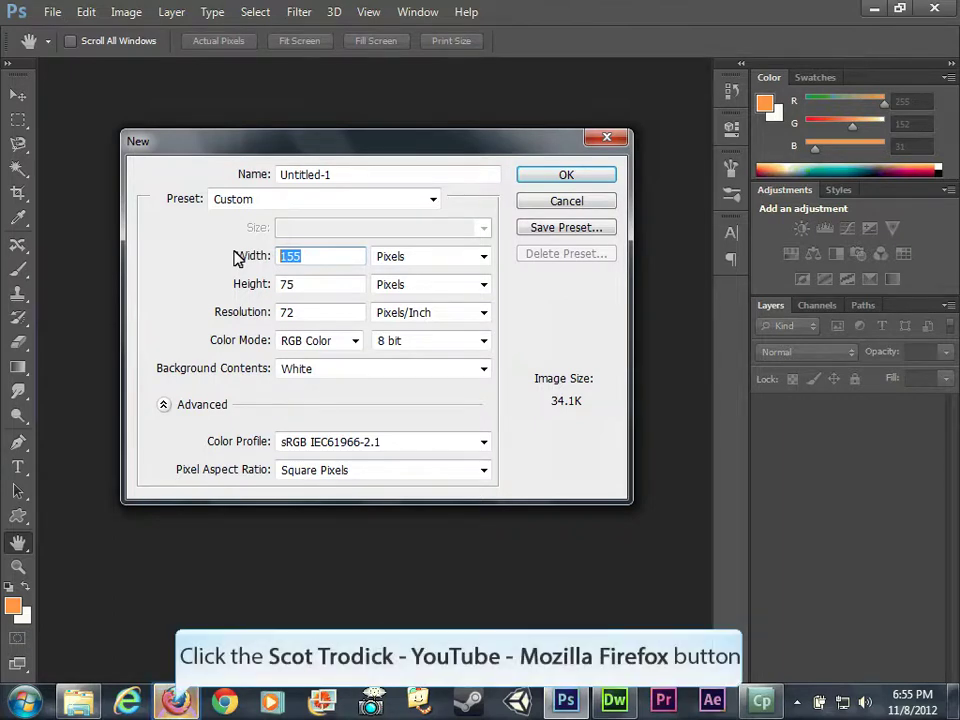
- Look over the YouTube channel feed in Firefox, then minimize the browser
click(176, 703)
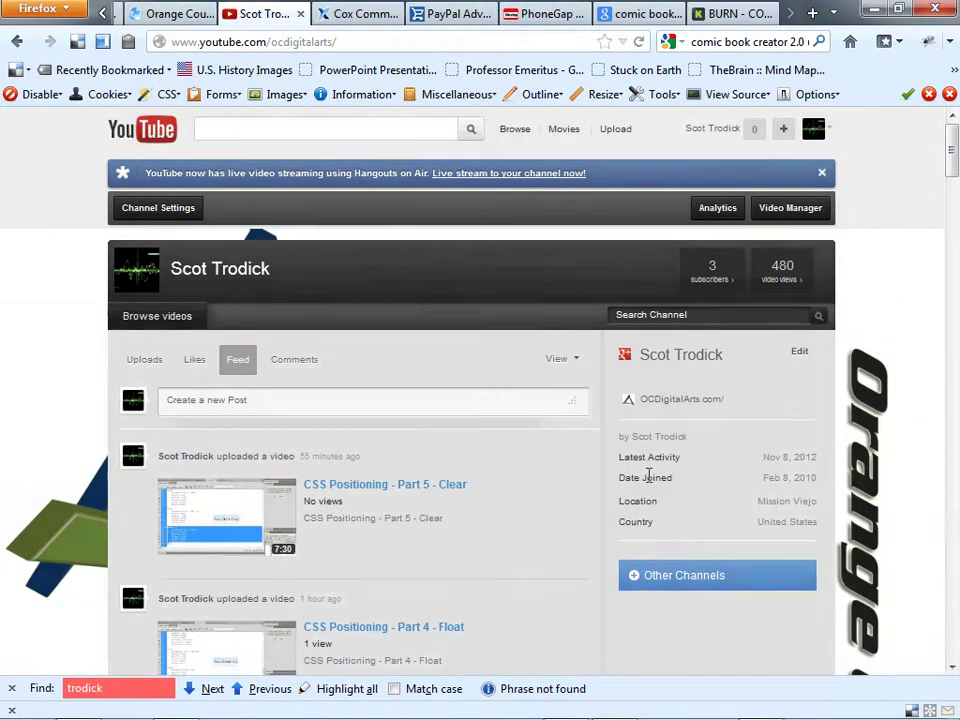
scroll(656, 484, up, 2)
scroll(664, 480, down, 2)
scroll(664, 478, up, 2)
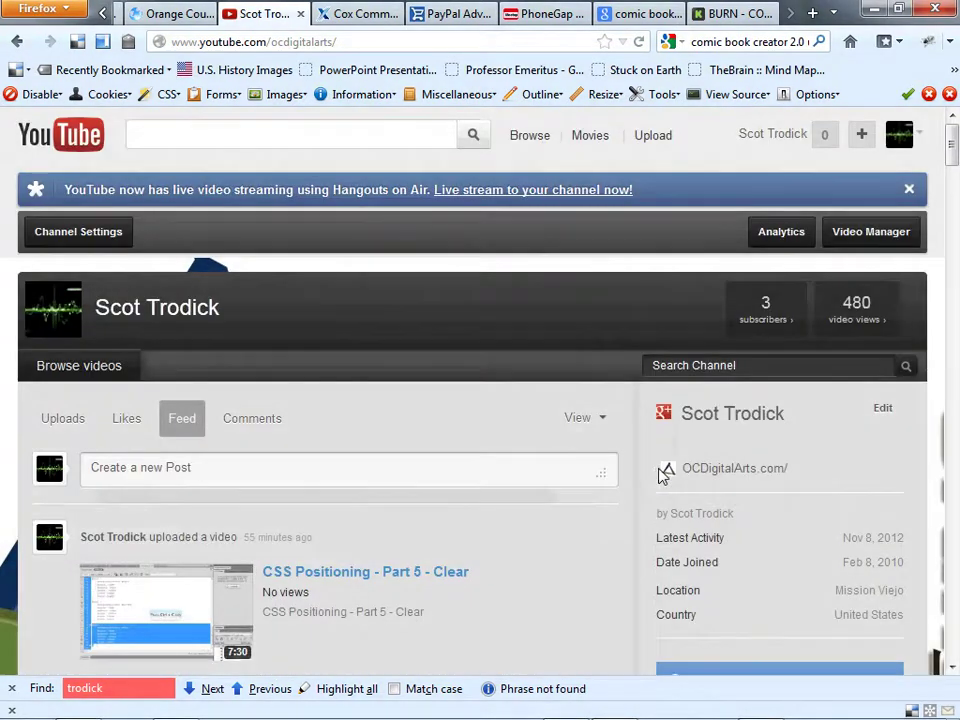
scroll(660, 474, up, 1)
scroll(649, 480, down, 2)
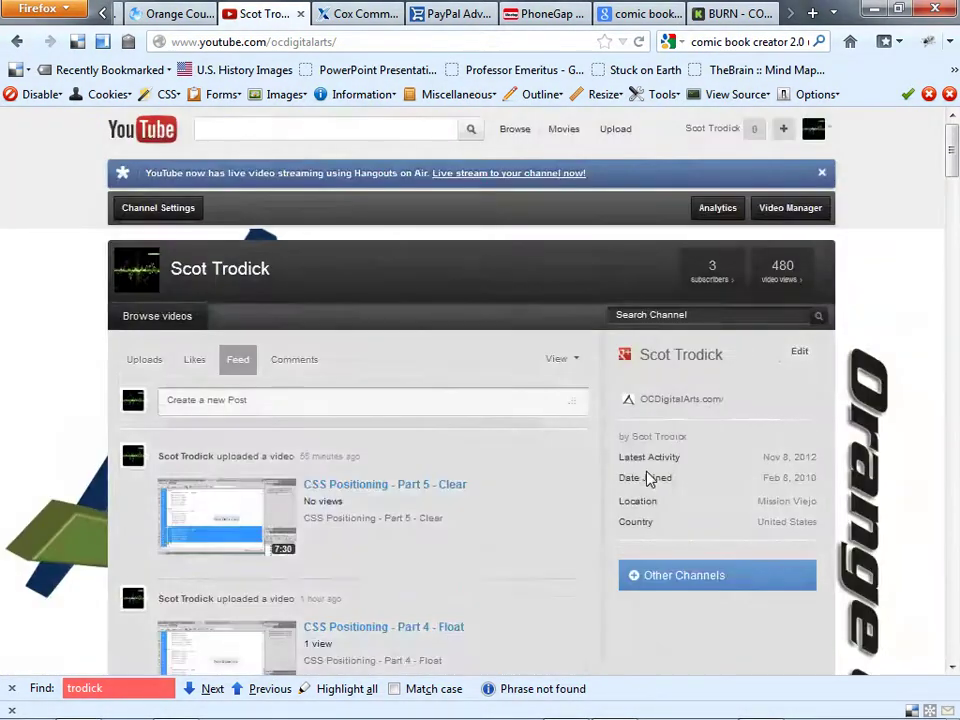
scroll(648, 478, down, 3)
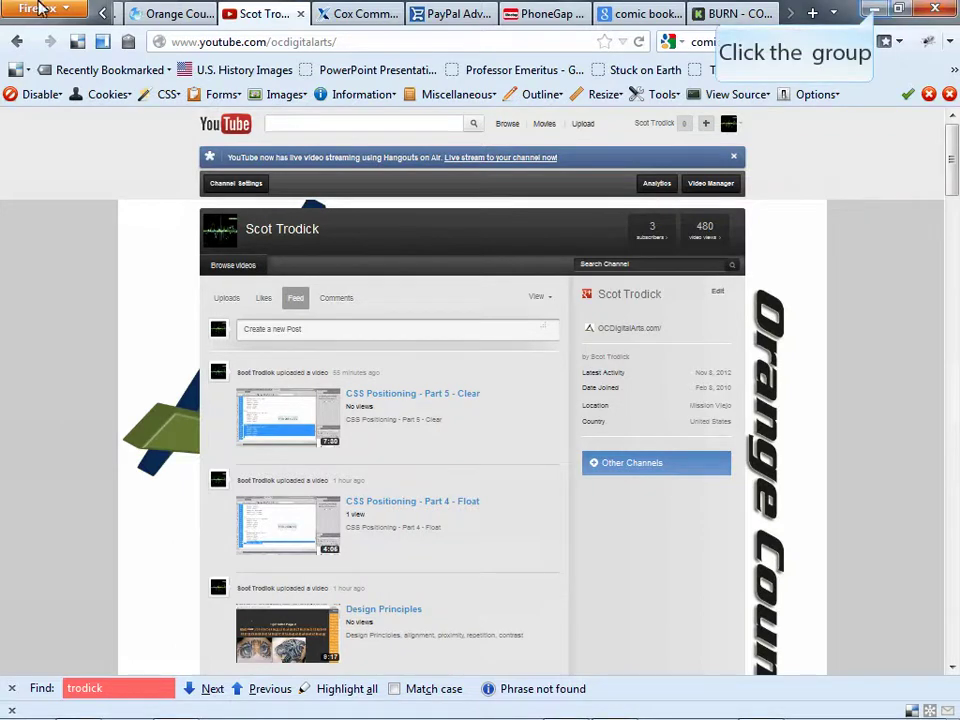
click(876, 14)
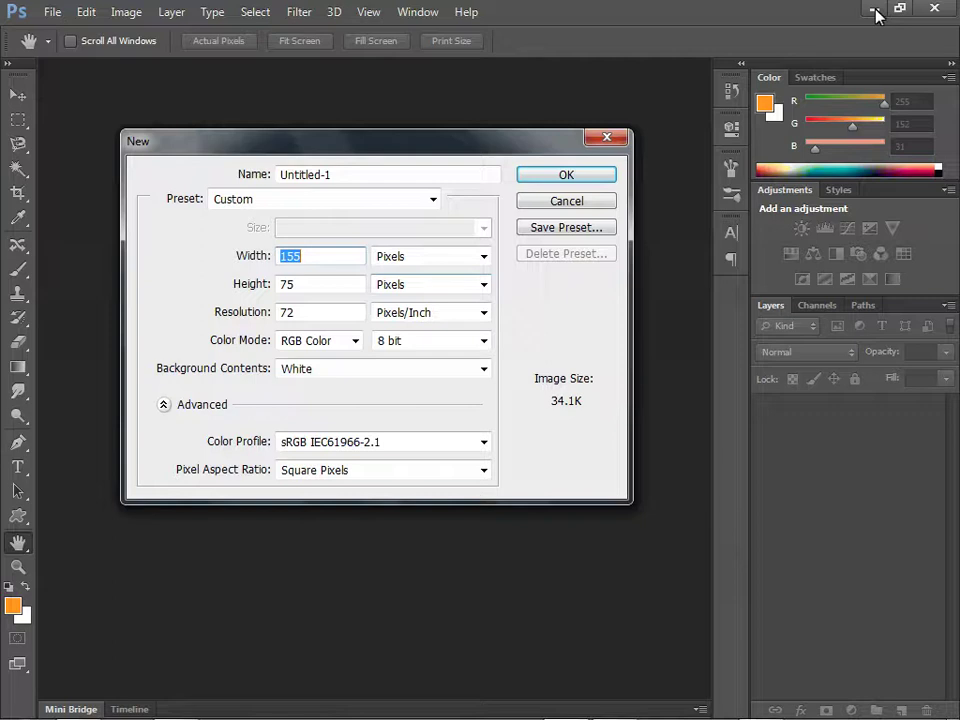
- Create the new document at 1360 px wide by 1000 px high
text(1360)
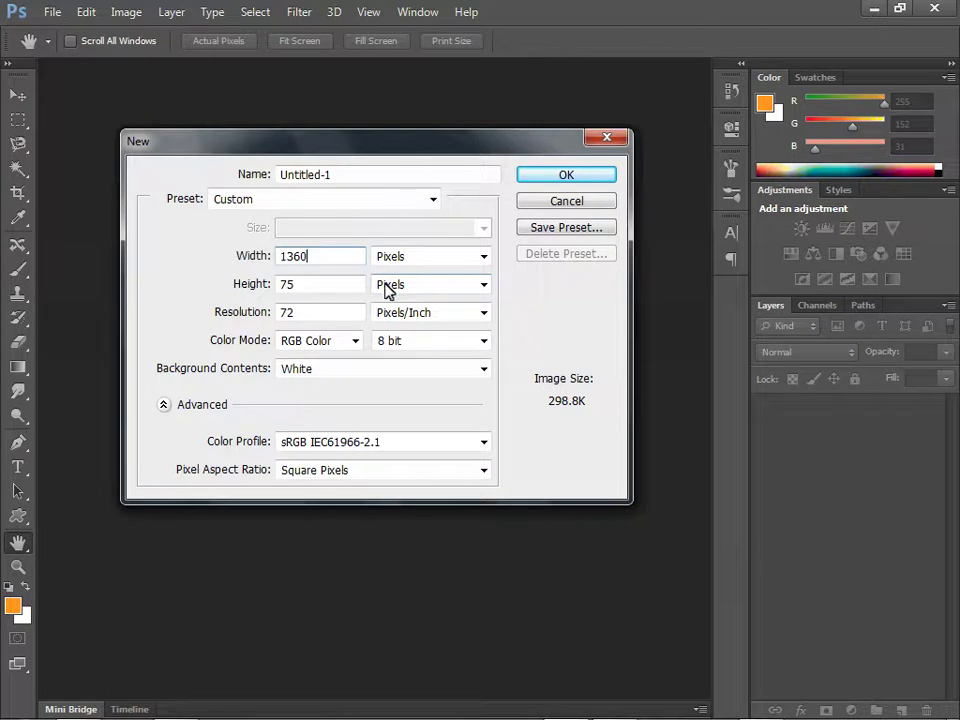
key(Tab)
key(Tab)
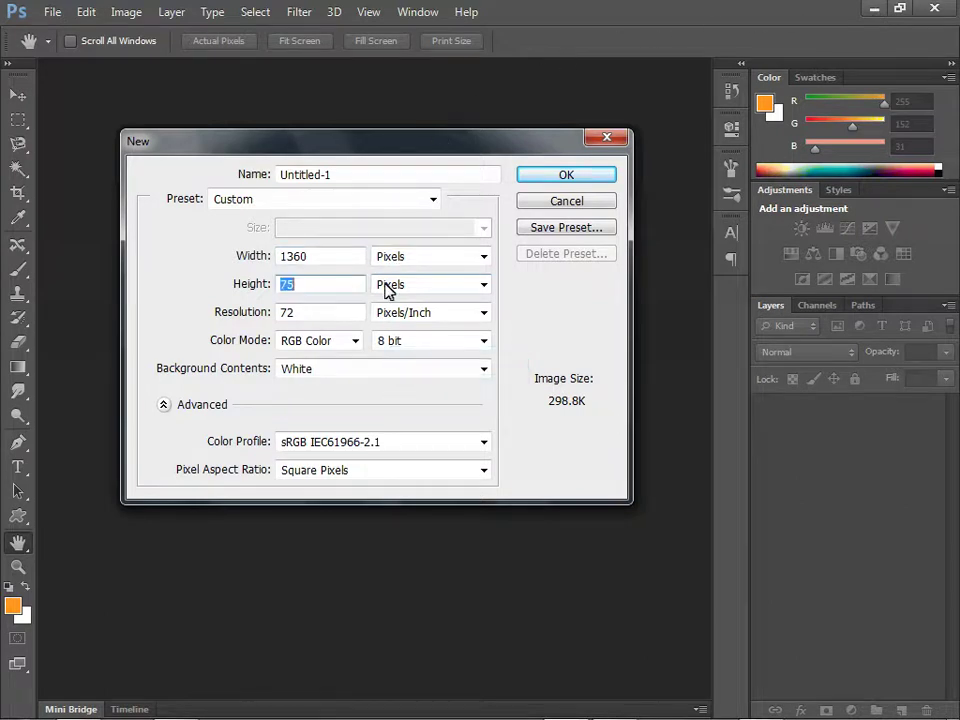
text(1000)
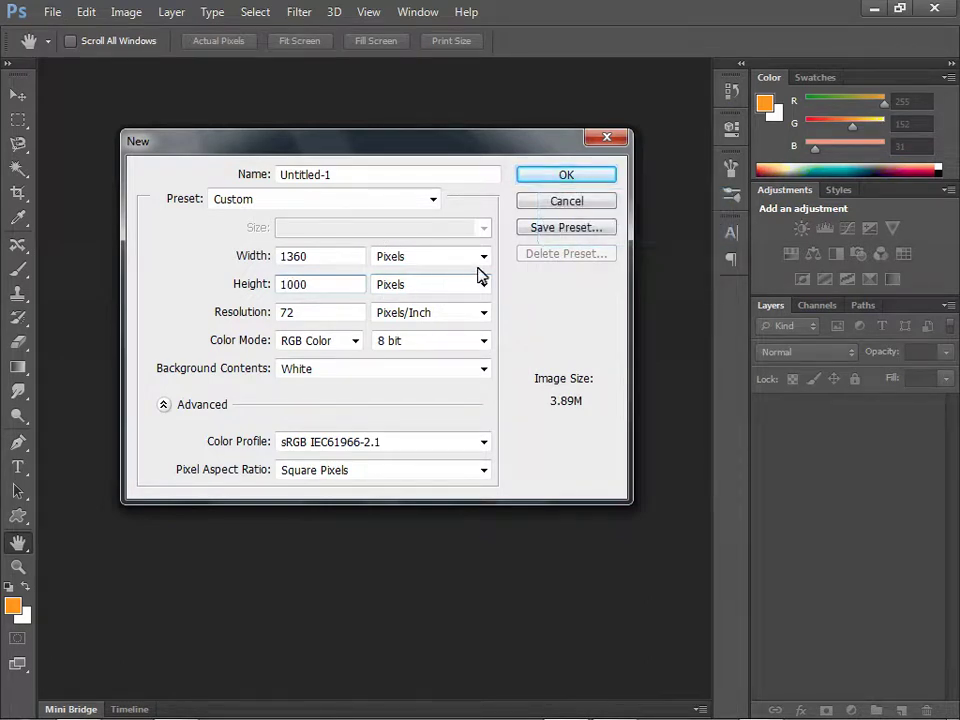
click(540, 176)
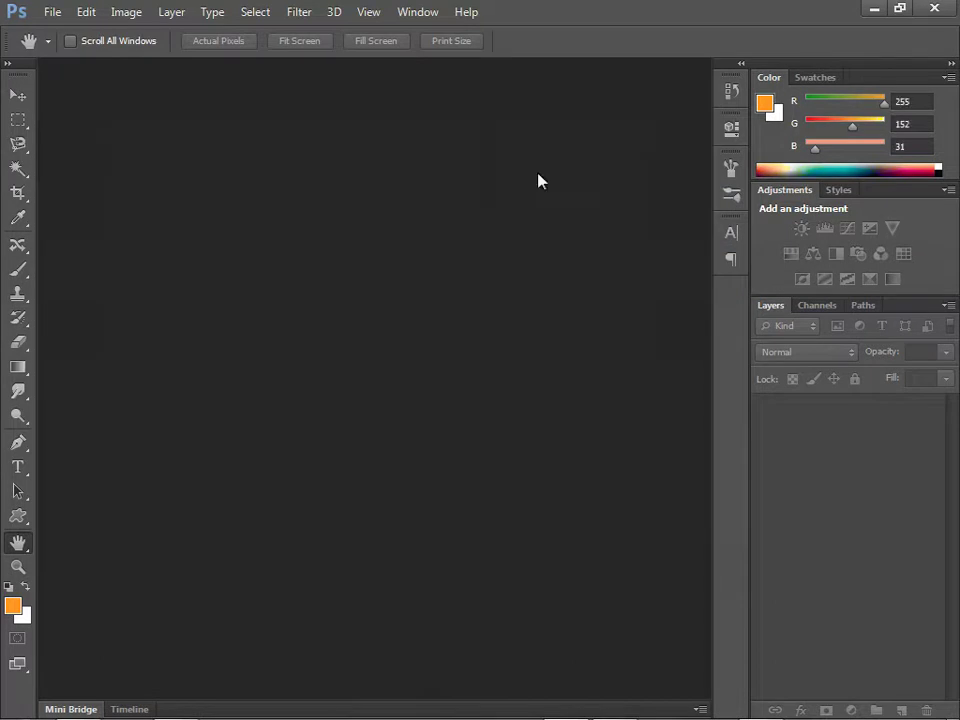
- Check the ruler units on Untitled-1 and keep them in Pixels
right_click(362, 91)
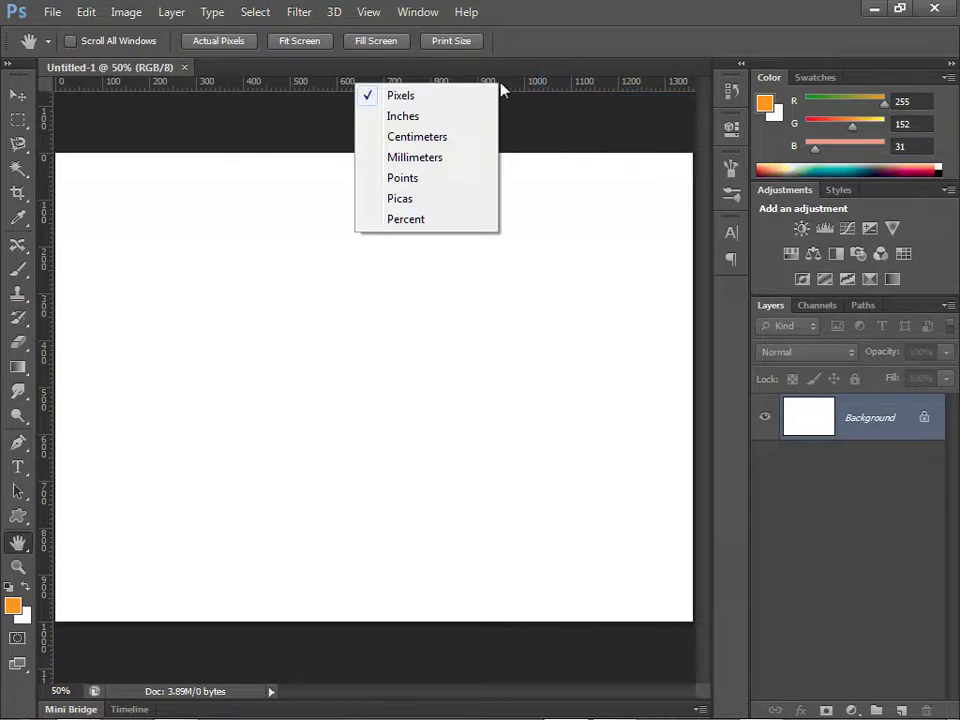
right_click(558, 87)
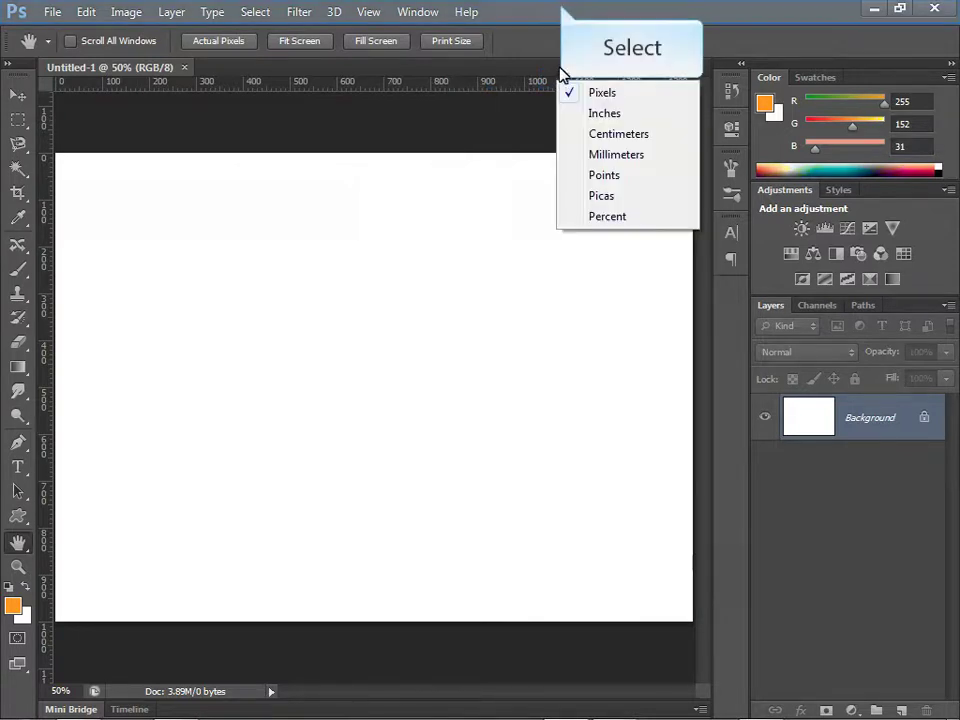
click(562, 12)
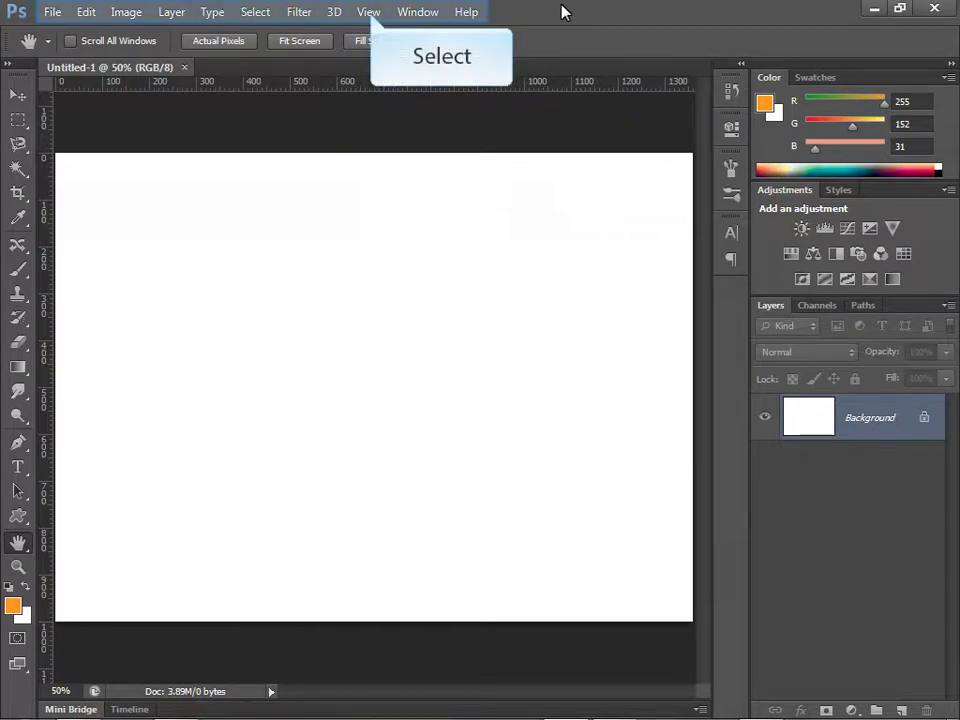
- Add a vertical guide at 200 px with View > New Guide
click(368, 12)
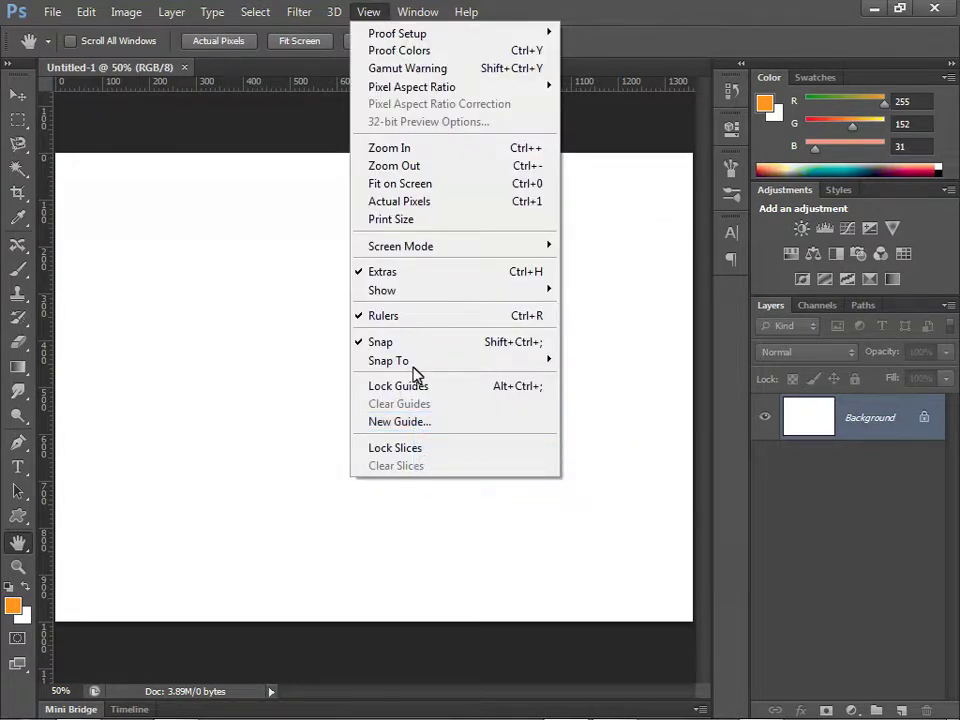
click(416, 425)
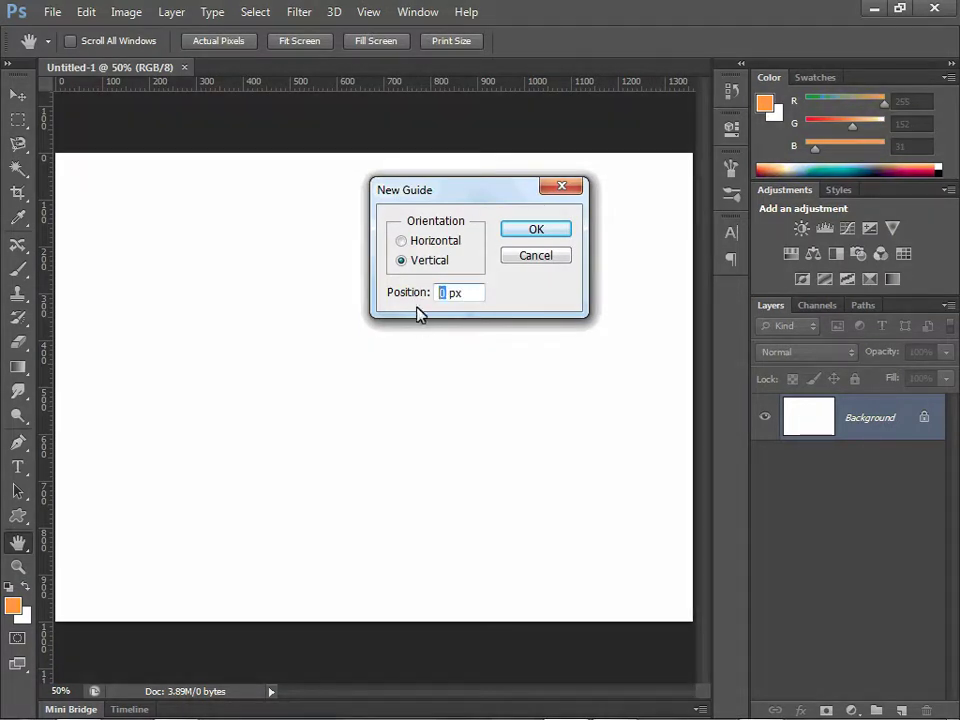
text(200)
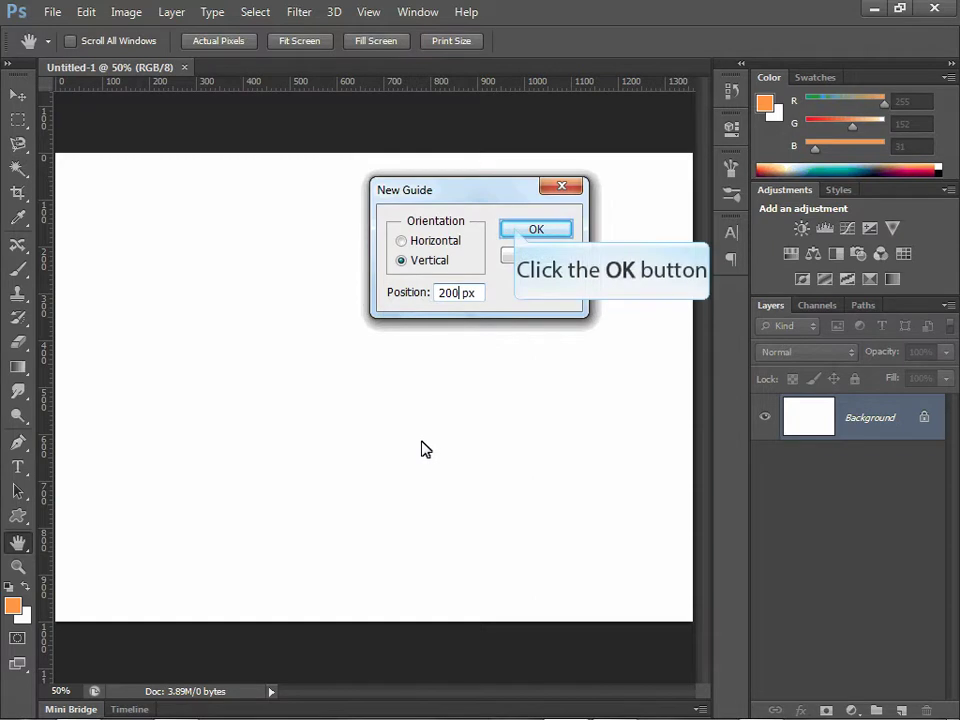
click(535, 229)
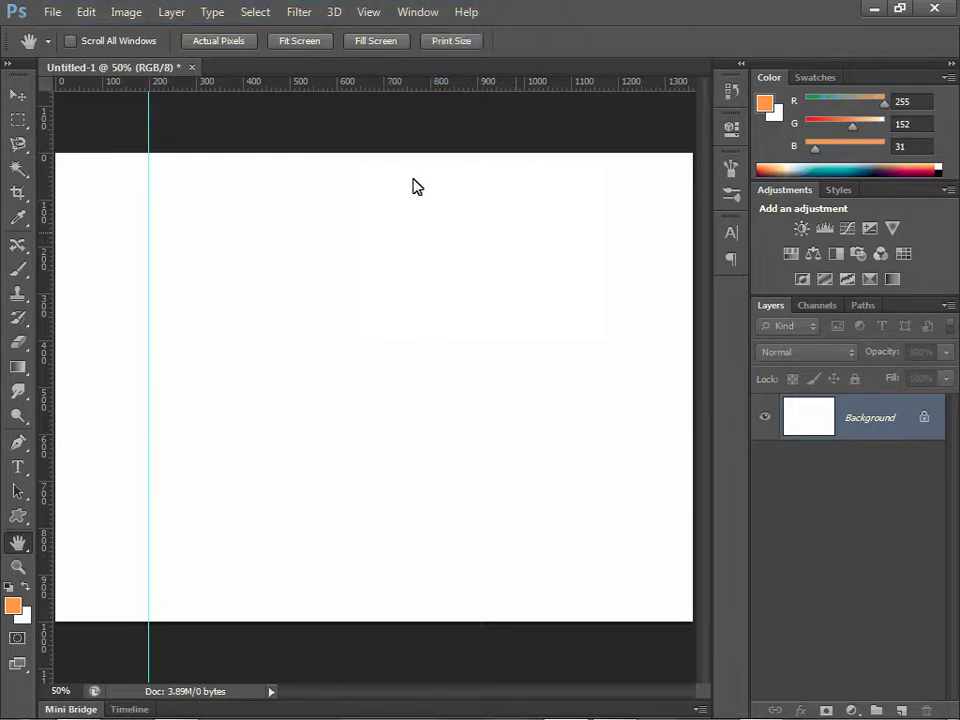
- Add a second vertical guide at 1160 px
click(369, 12)
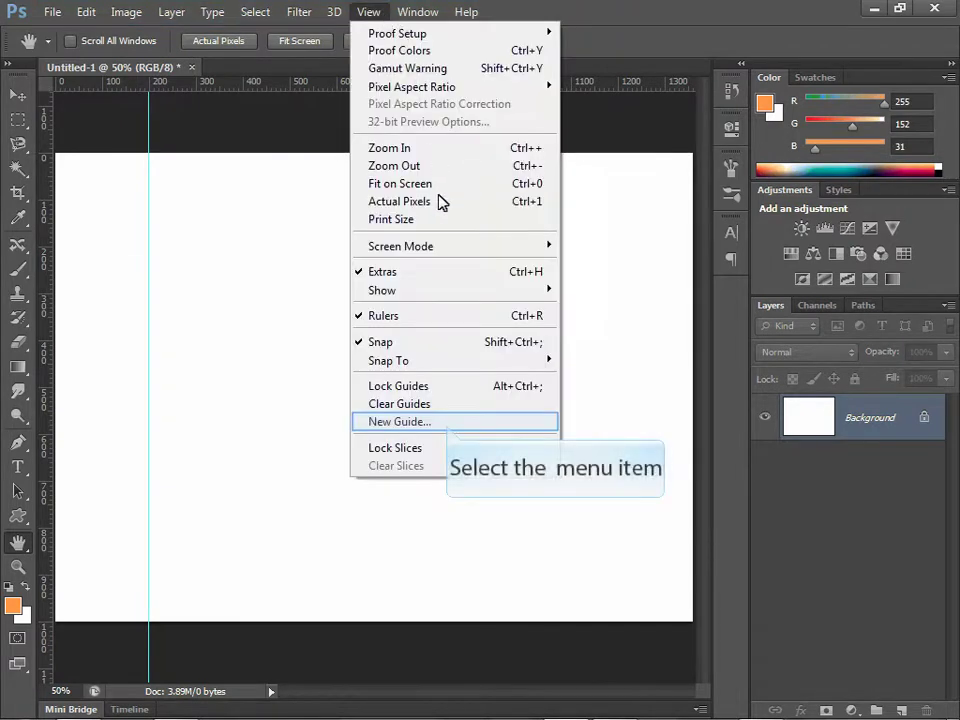
click(449, 423)
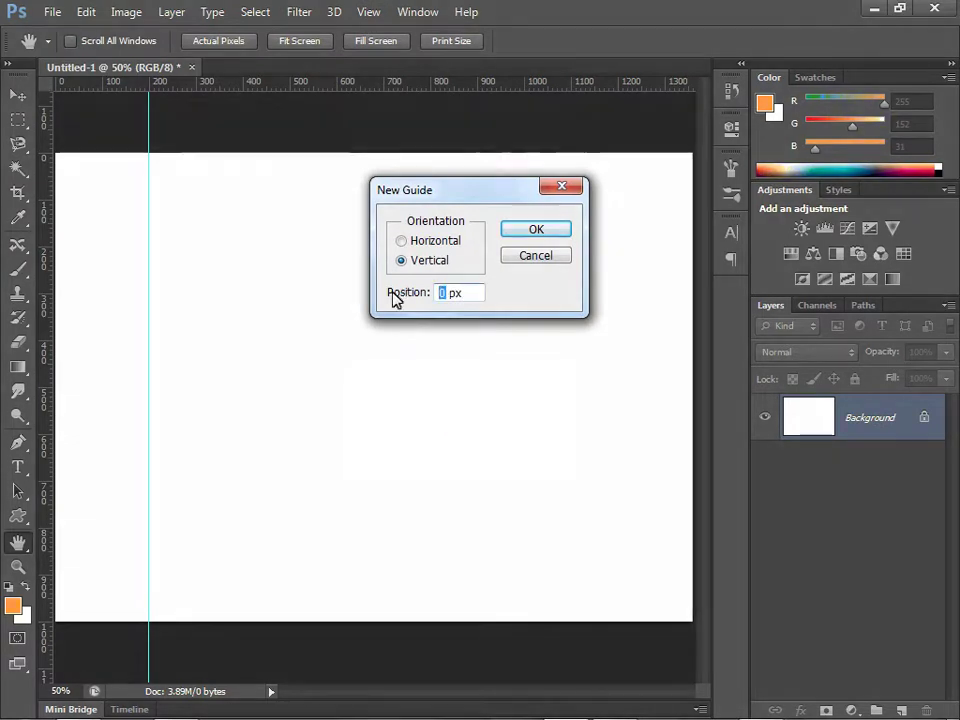
text(1160)
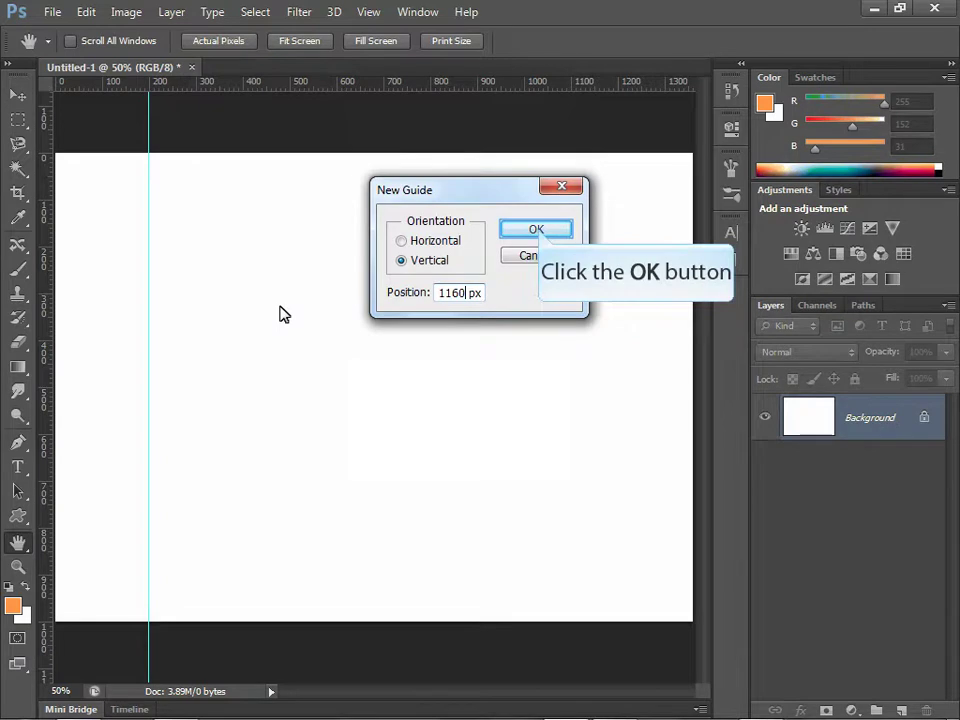
click(537, 230)
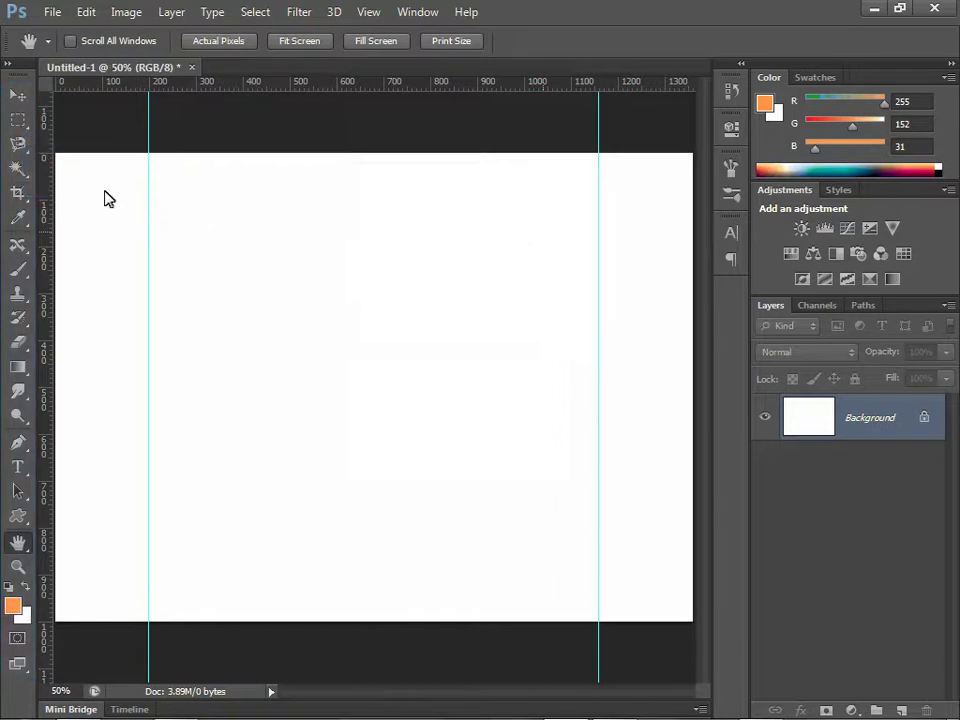
click(20, 122)
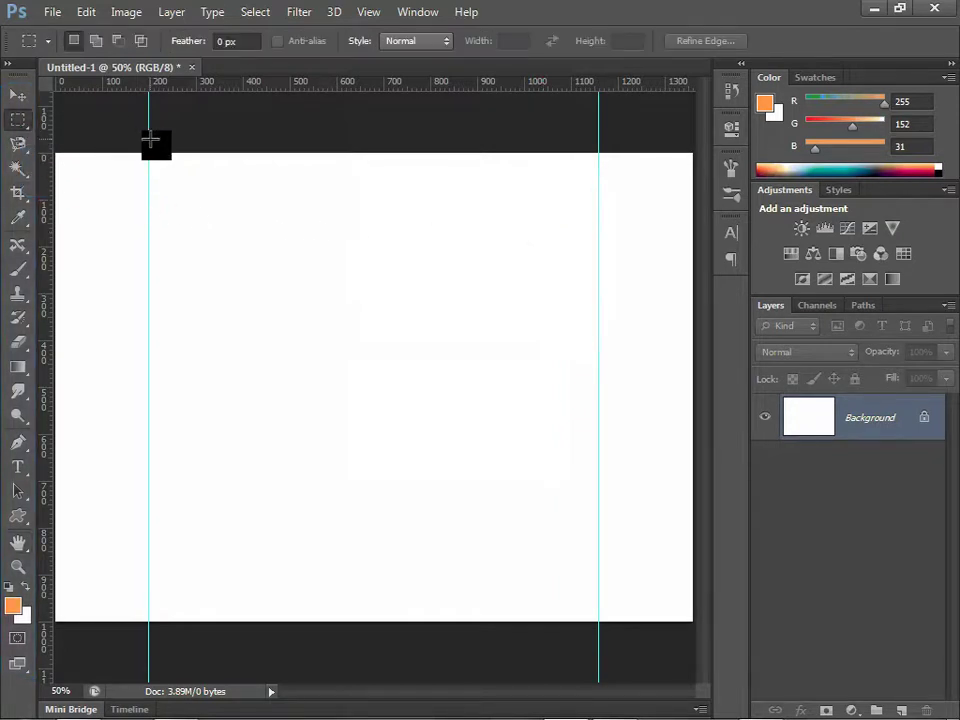
drag(150, 153, 598, 640)
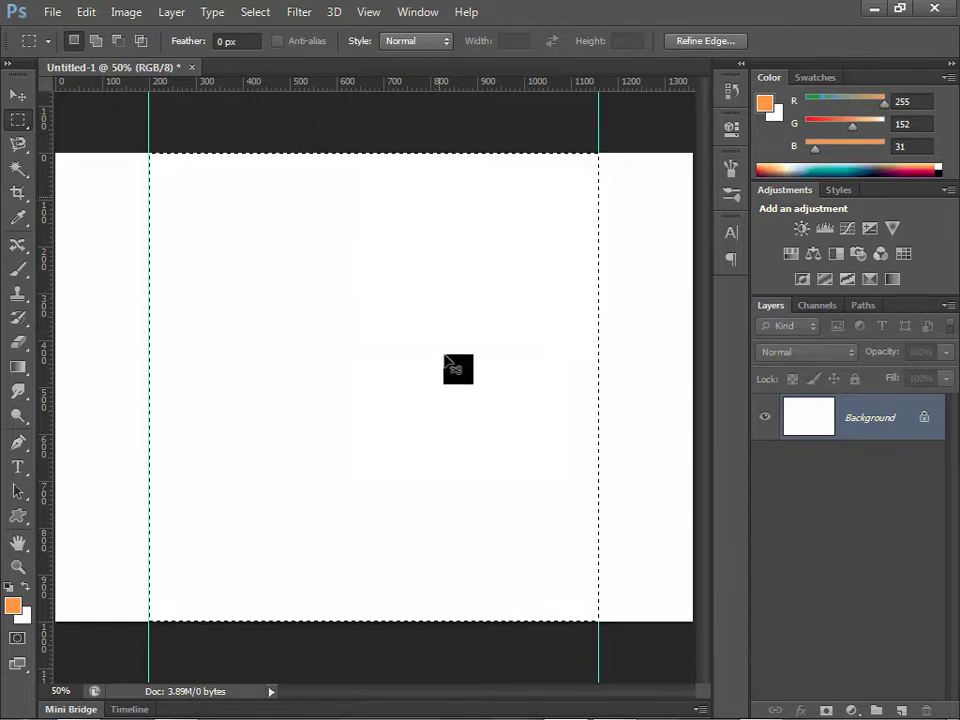
key(ctrl+r)
key(ctrl+r)
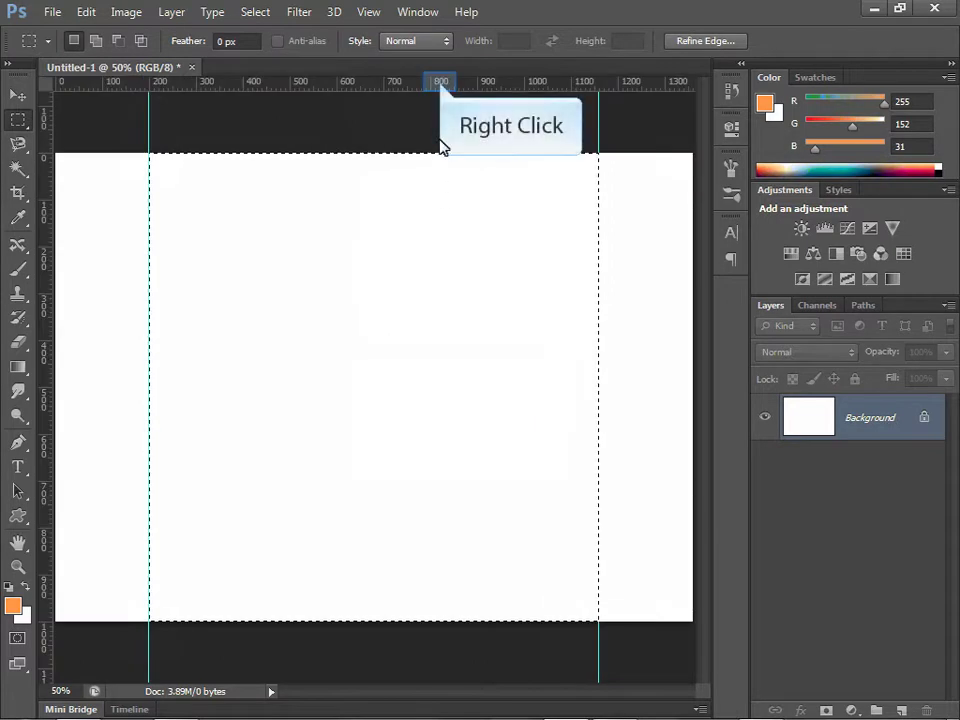
right_click(441, 86)
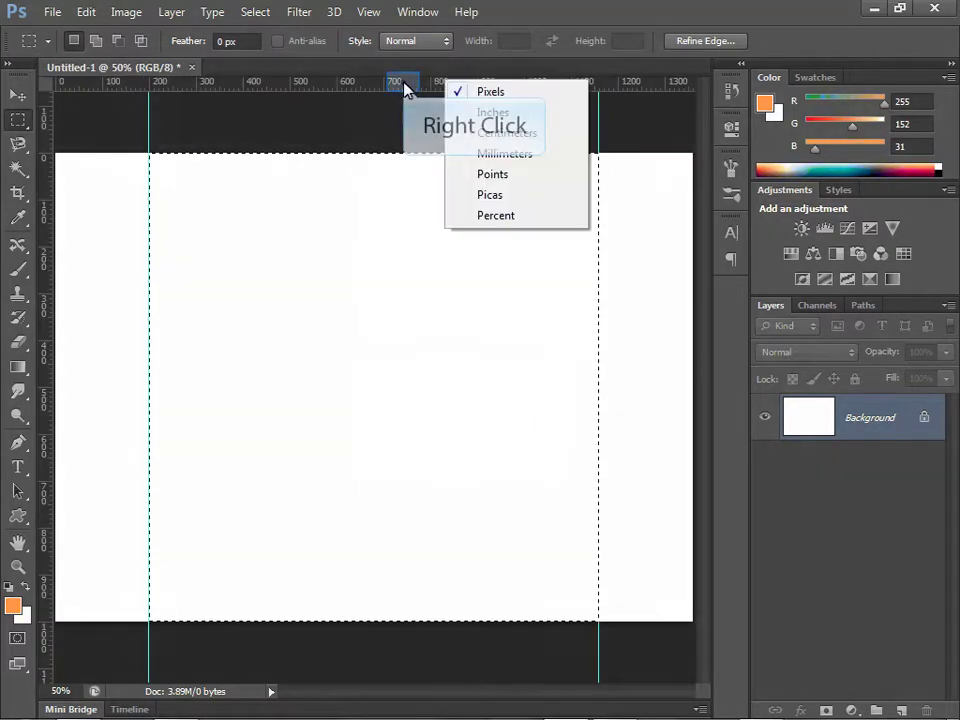
right_click(405, 88)
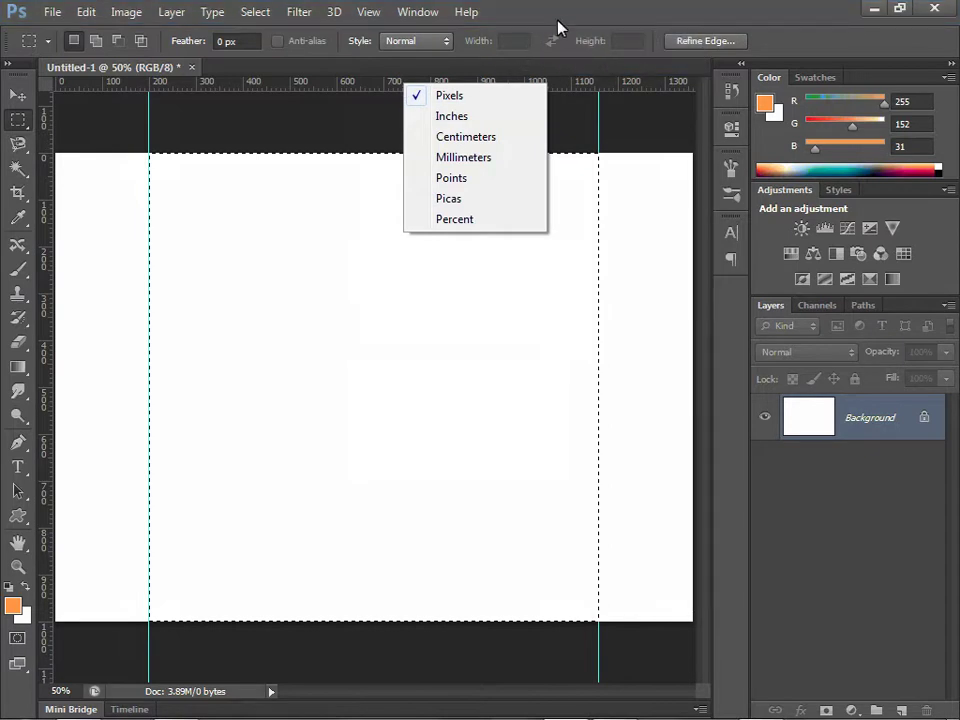
key(Escape)
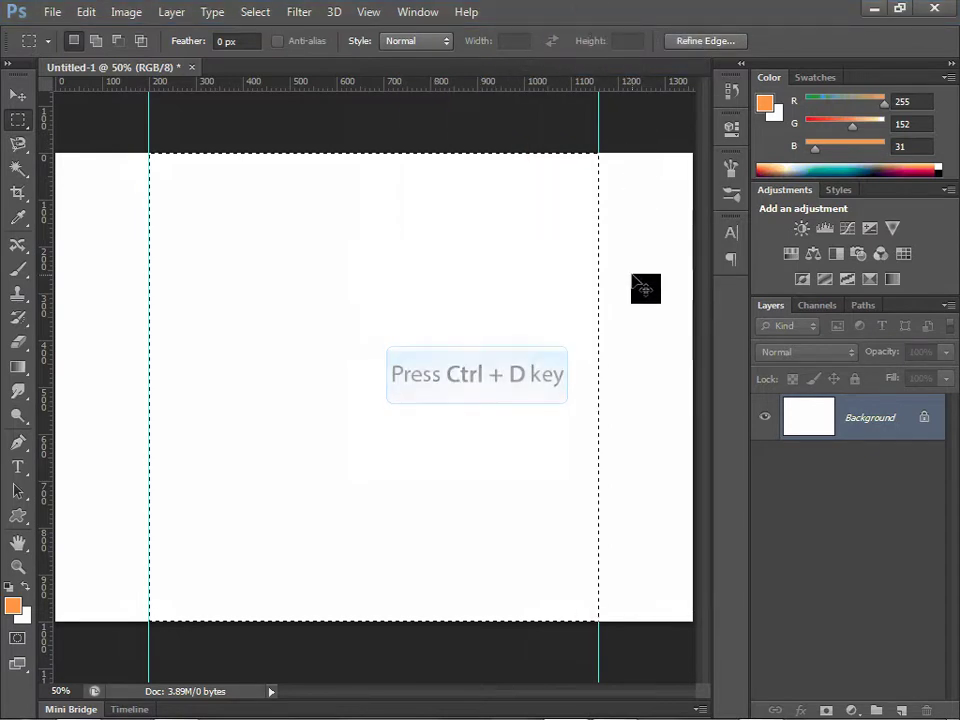
key(ctrl+d)
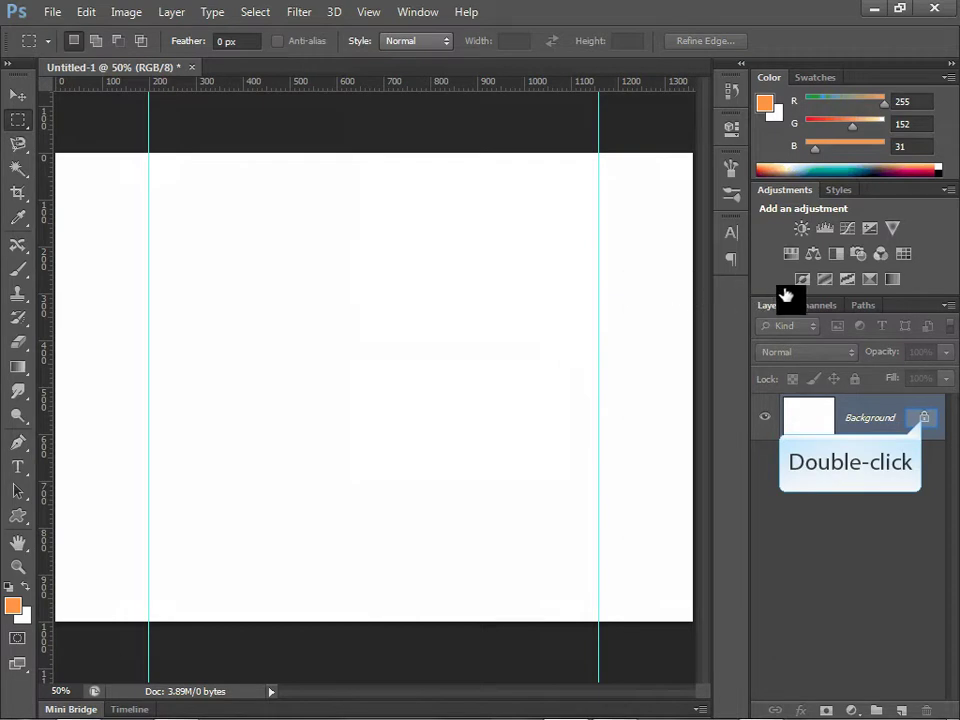
- Convert the locked Background into a regular layer named Layer 0
double_click(924, 425)
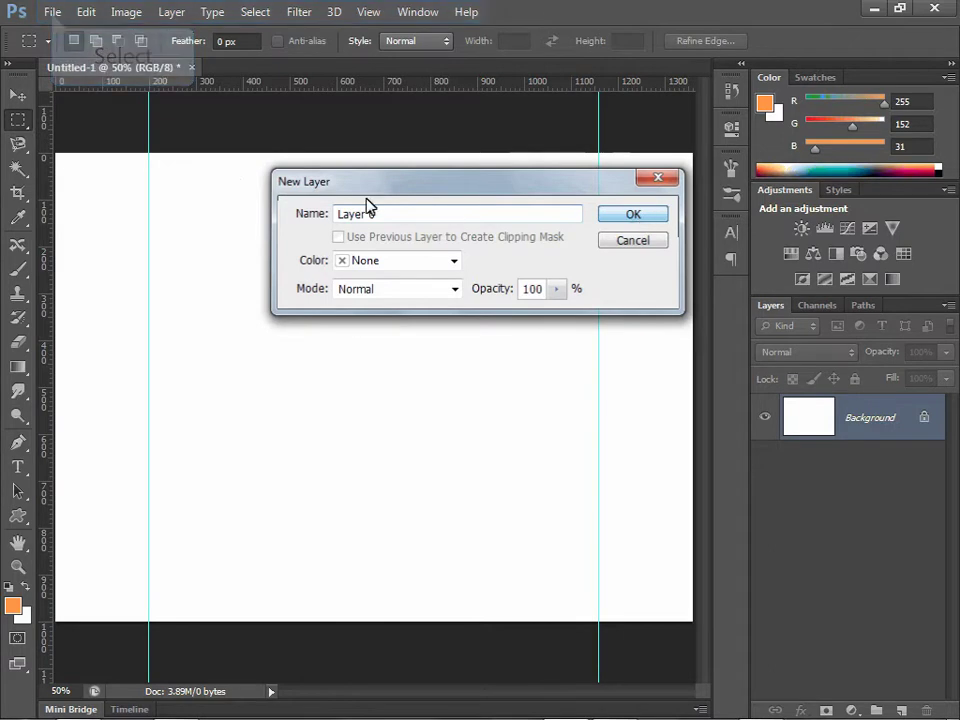
key(Return)
click(52, 13)
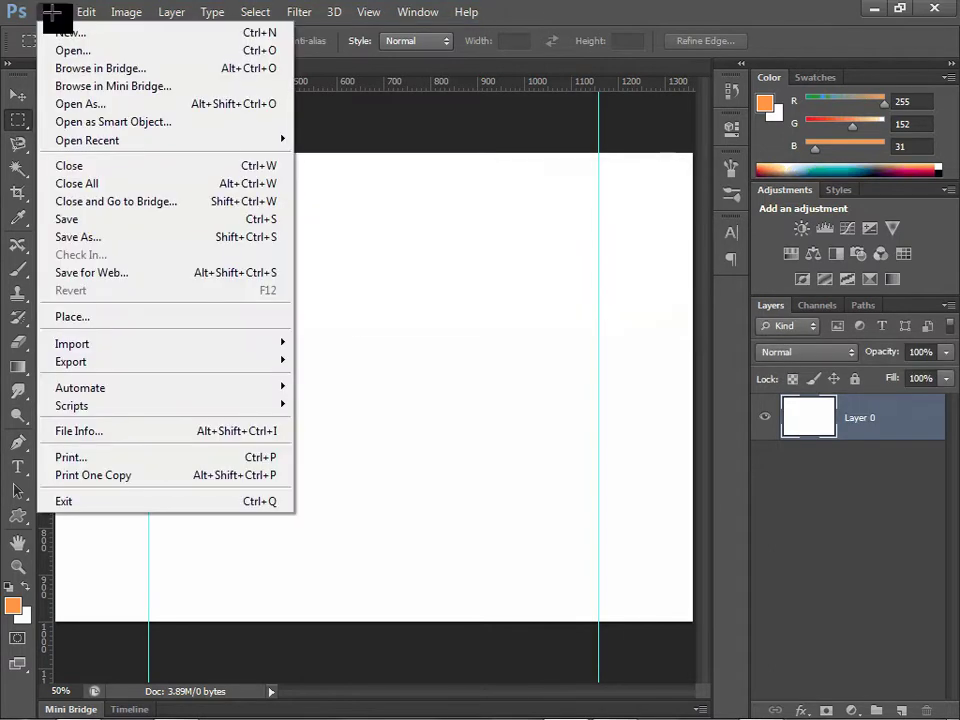